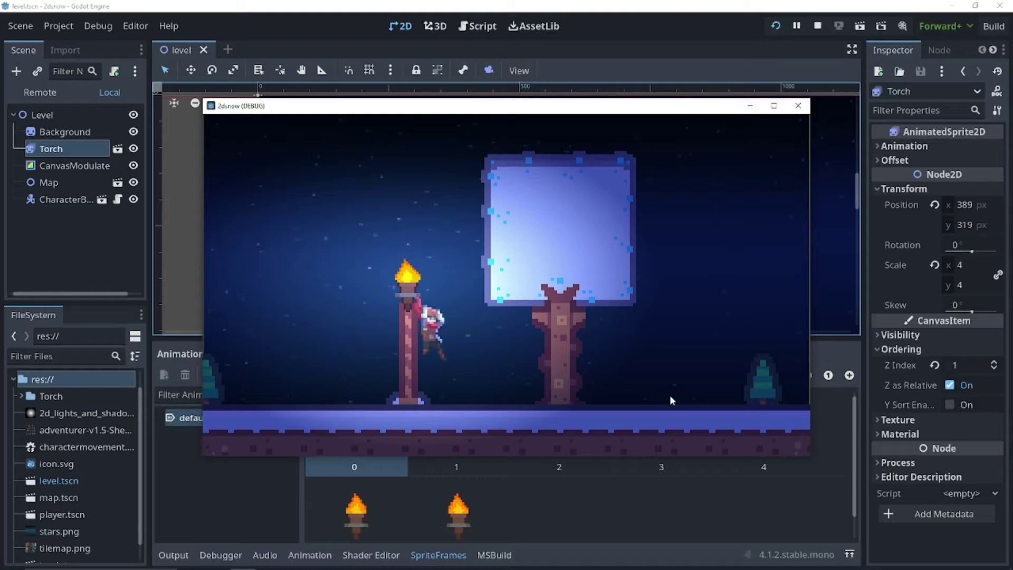
key("Left")
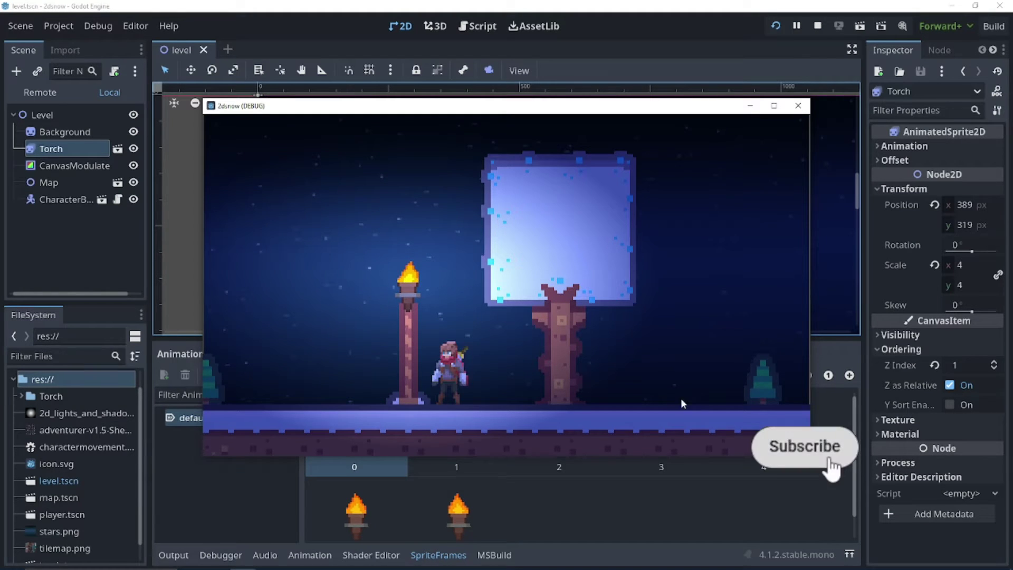
Step: Stop the running level test game
left_click(799, 105)
Step: Create a new scene with a GPUParticles2D root node
left_click(227, 49)
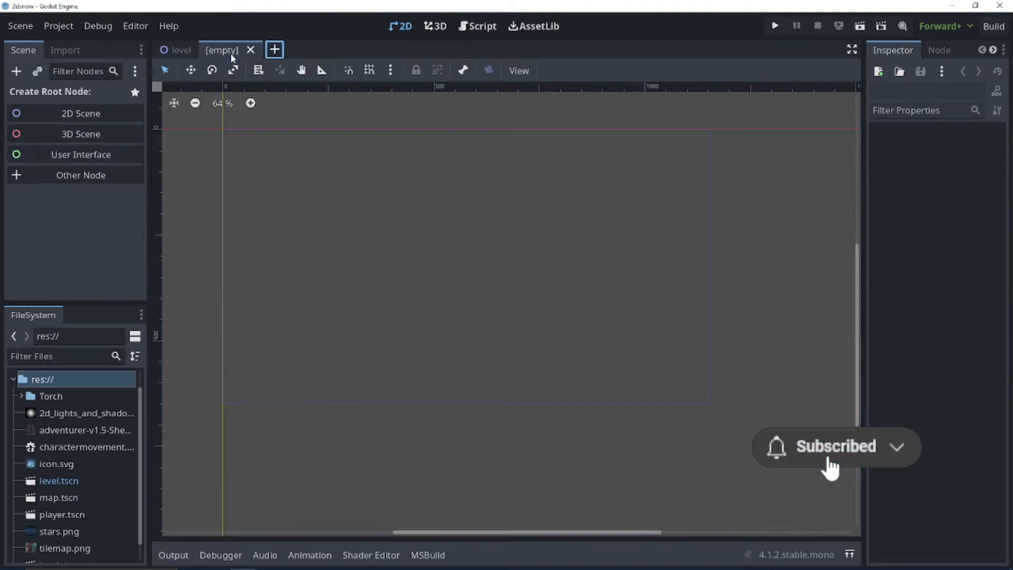
left_click(77, 176)
key("BackSpace")
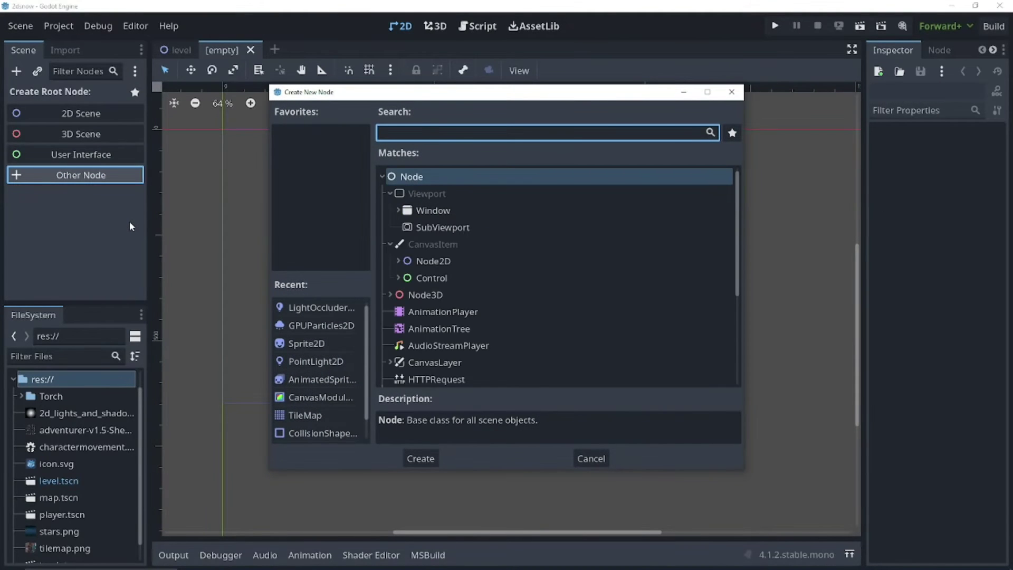
type("particles")
key("Return")
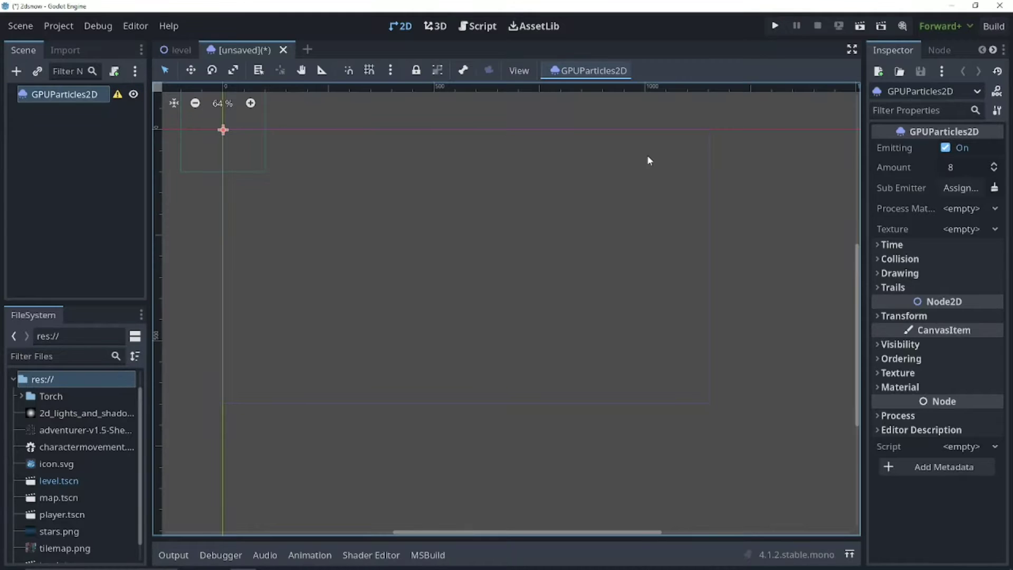
Step: Assign a new ParticleProcessMaterial and set the particle amount to 32
left_click(959, 208)
left_click(948, 246)
left_click(972, 164)
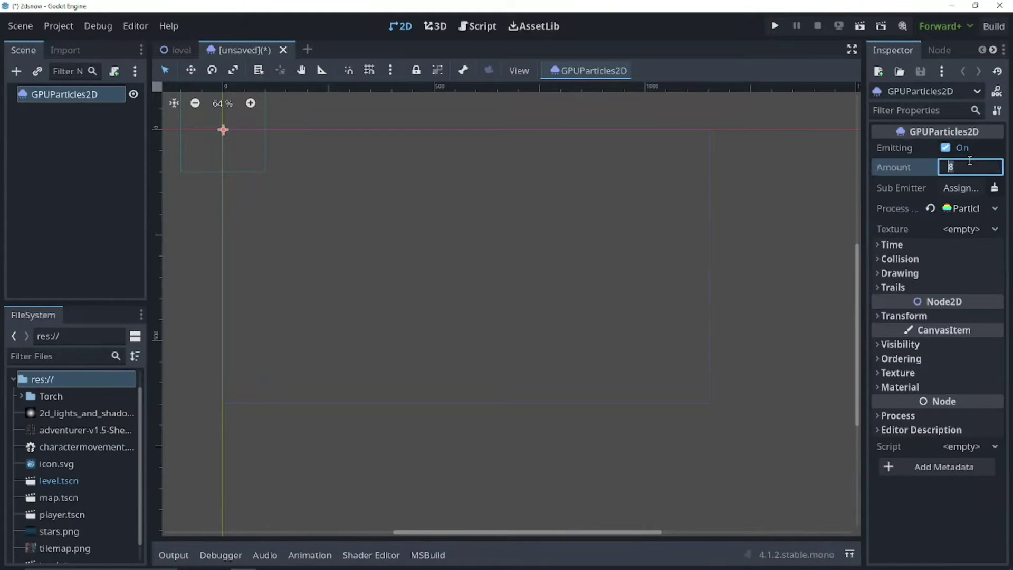
type("32")
key("Return")
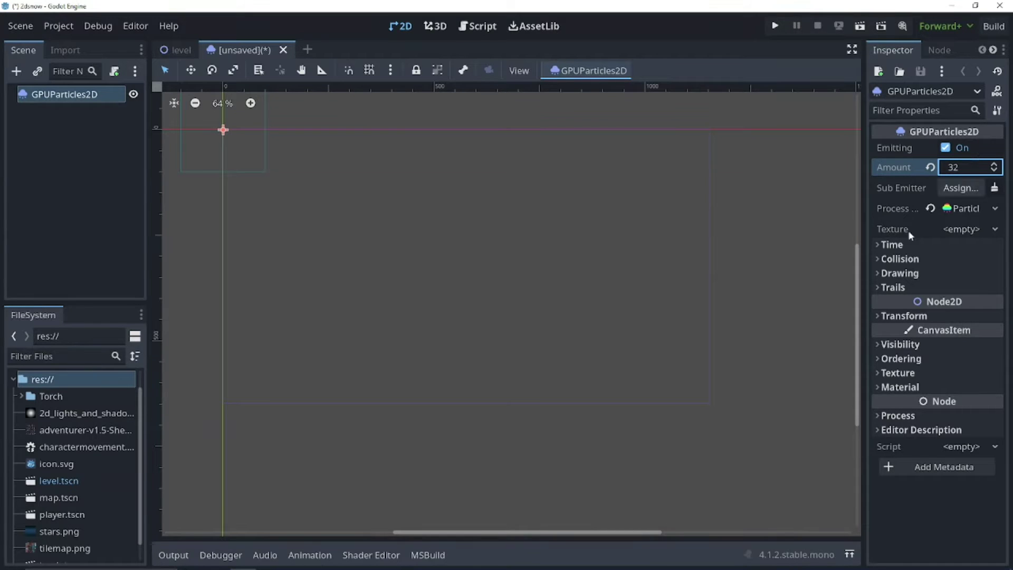
Step: Set the emission shape to Box with an x extent of 550
left_click(962, 208)
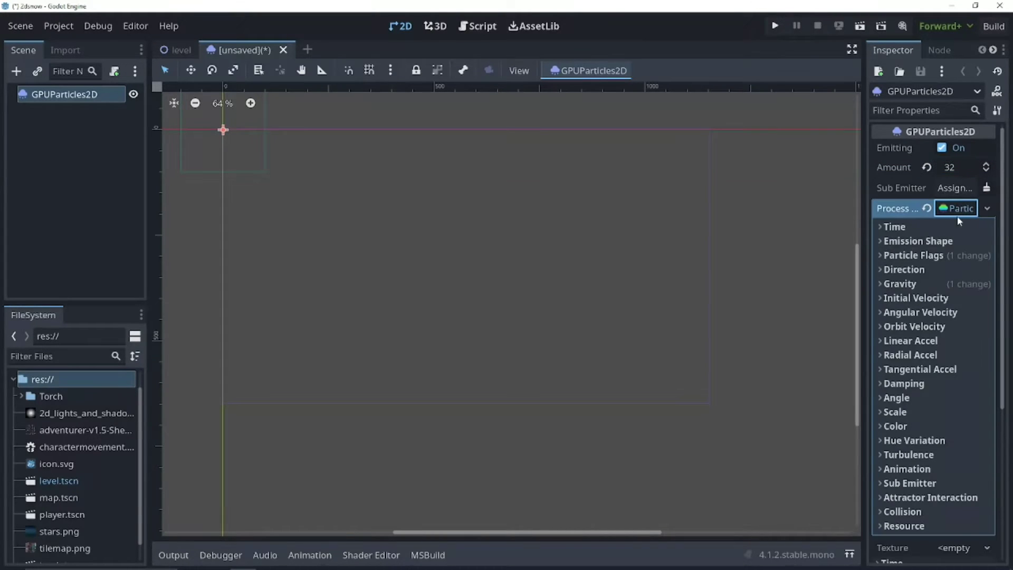
left_click(909, 243)
left_click(963, 257)
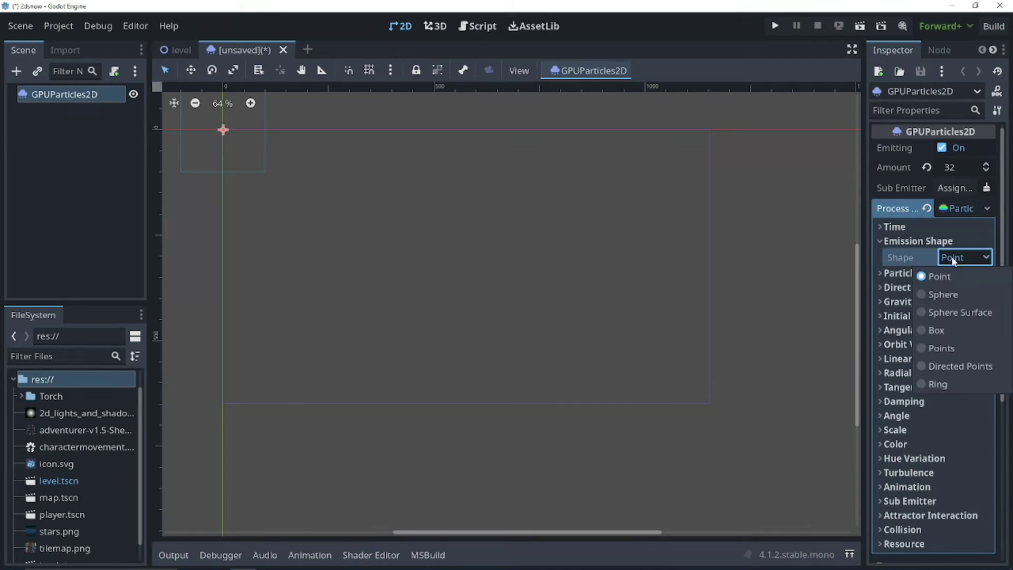
left_click(955, 329)
left_click(900, 294)
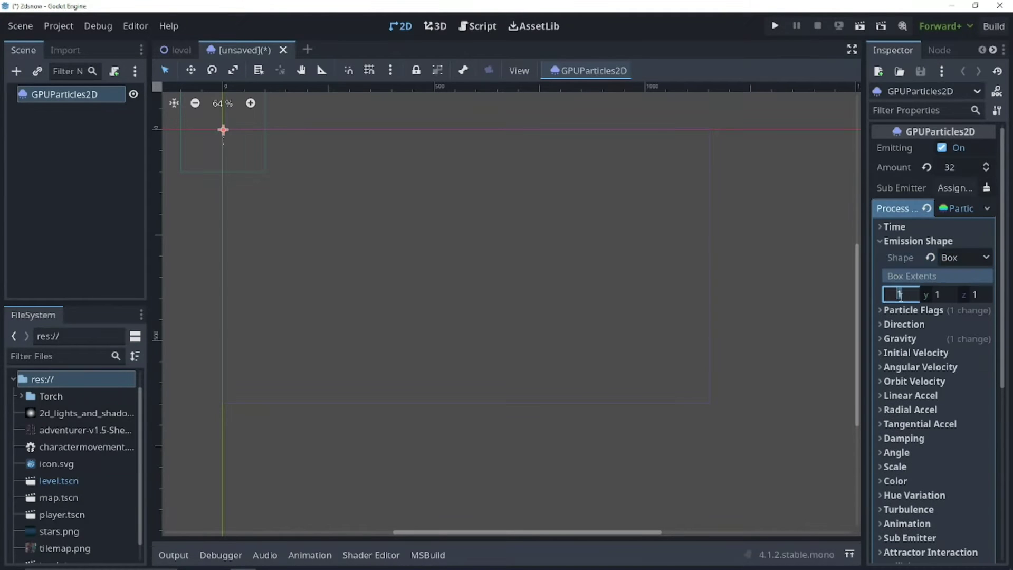
key("Return")
left_click(902, 241)
Step: Lower the gravity's y value to 20
left_click(910, 283)
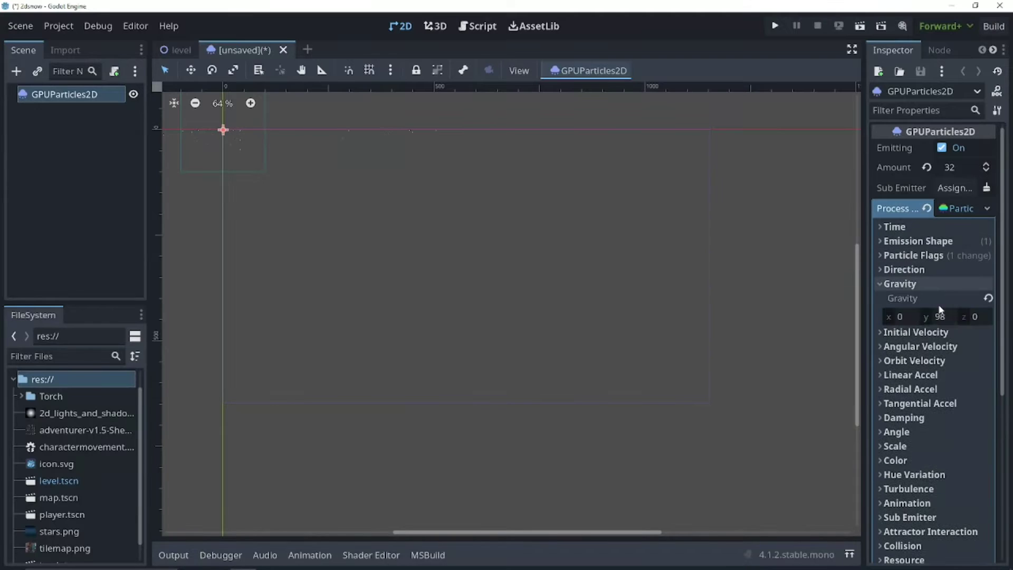
left_click(944, 316)
type("20")
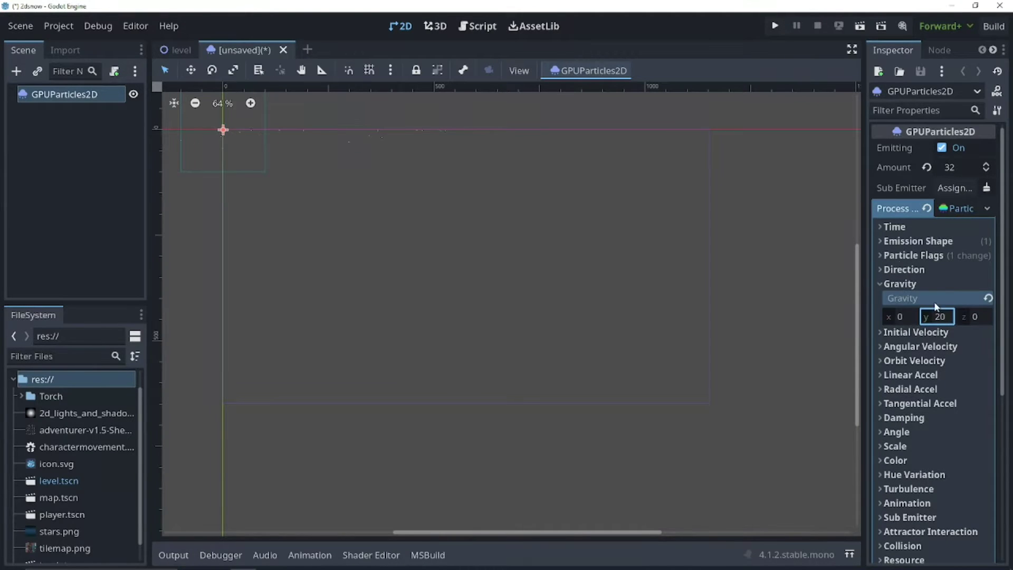
left_click(900, 283)
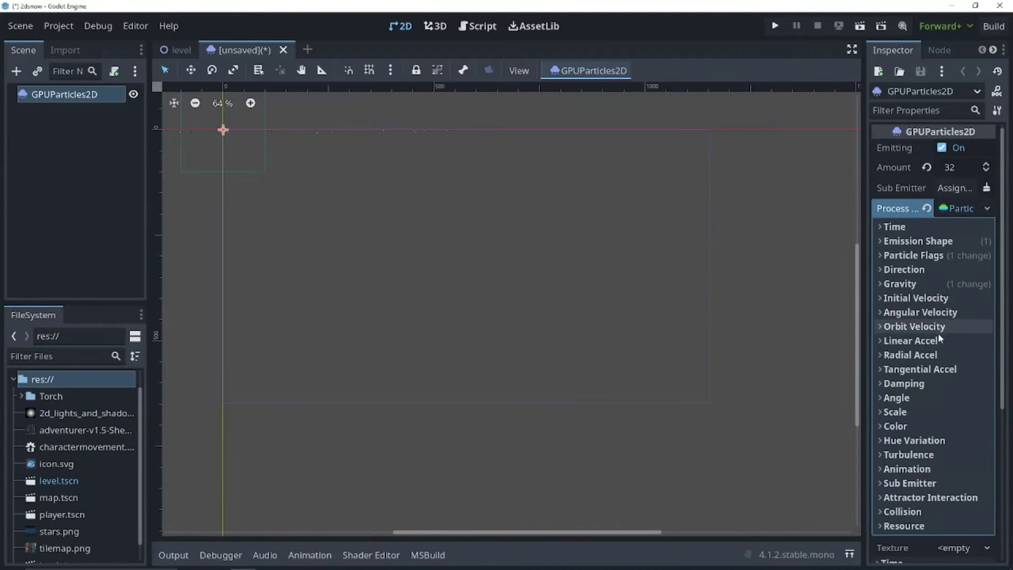
left_click(937, 356)
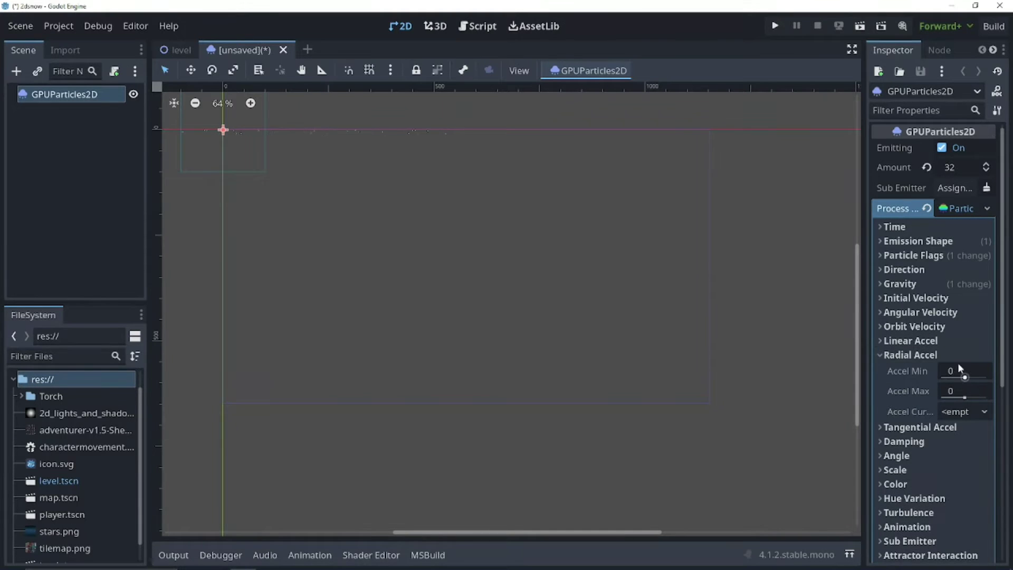
Step: Set radial acceleration to -1 and damping to 5
left_click(961, 394)
type("-1")
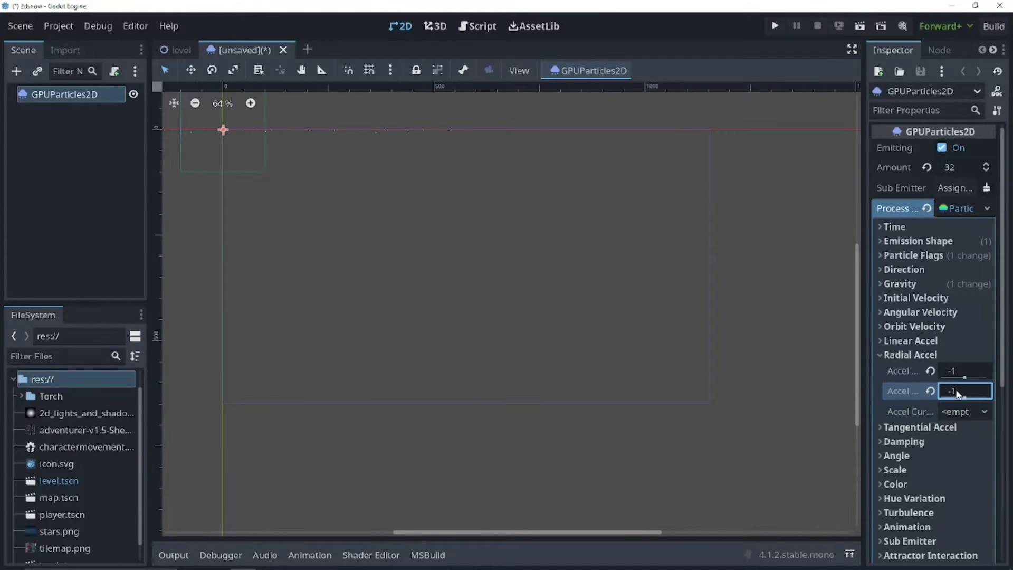
left_click(902, 355)
left_click(908, 384)
left_click(966, 399)
type("5")
key("Return")
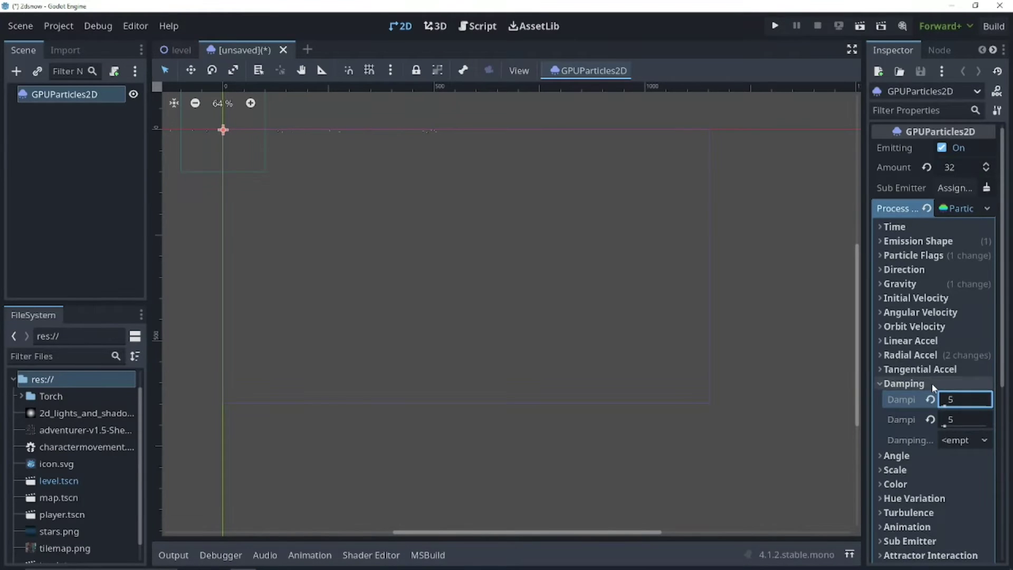
left_click(932, 383)
Step: Set the particle scale range to a minimum of 2 and a maximum of 5
left_click(918, 411)
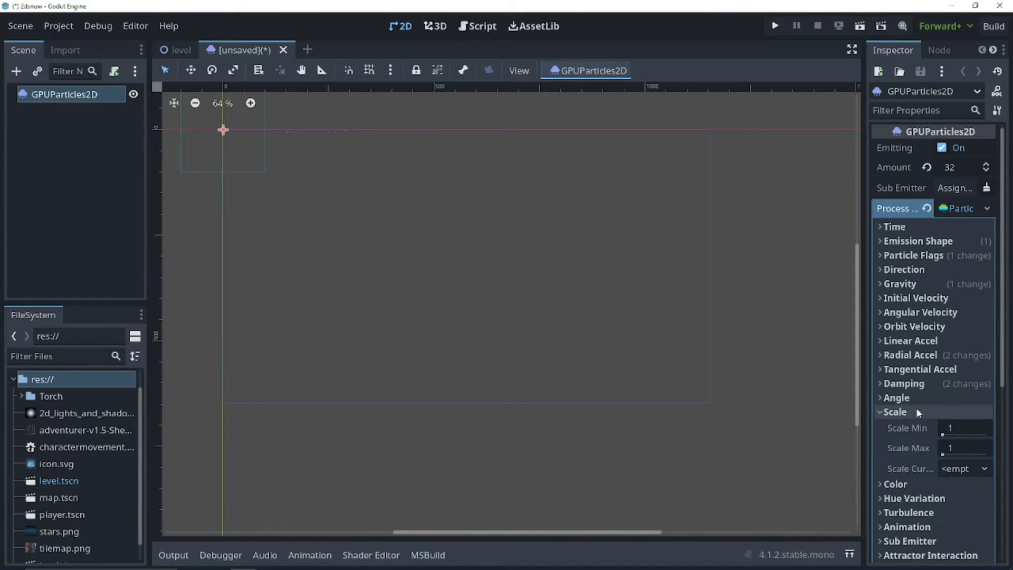
left_click(966, 427)
type("2")
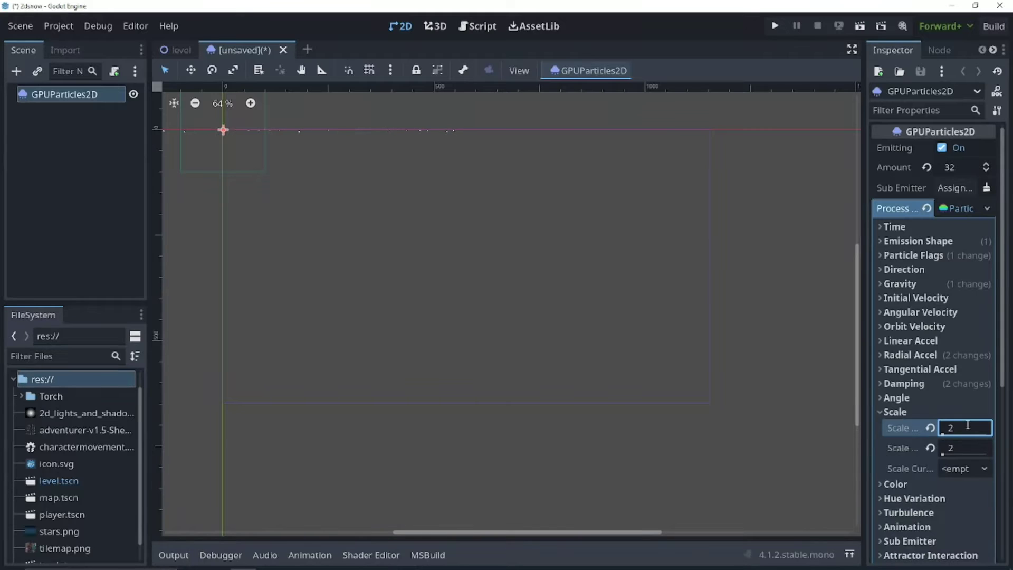
left_click(960, 447)
type("5")
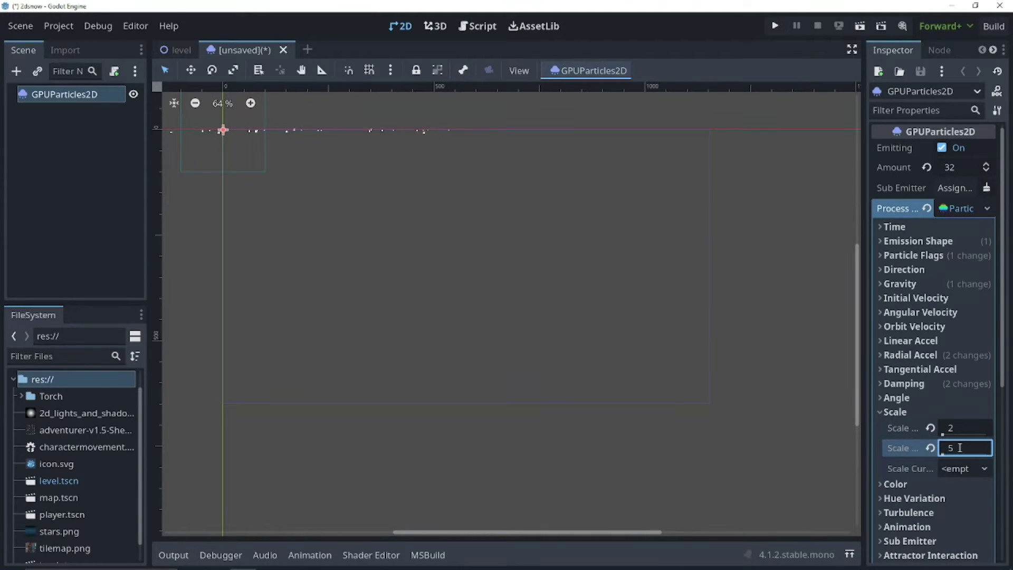
left_click(902, 411)
scroll(918, 413, "down", 2)
Step: Add a new GradientTexture1D as the particles' Color Ramp
left_click(905, 373)
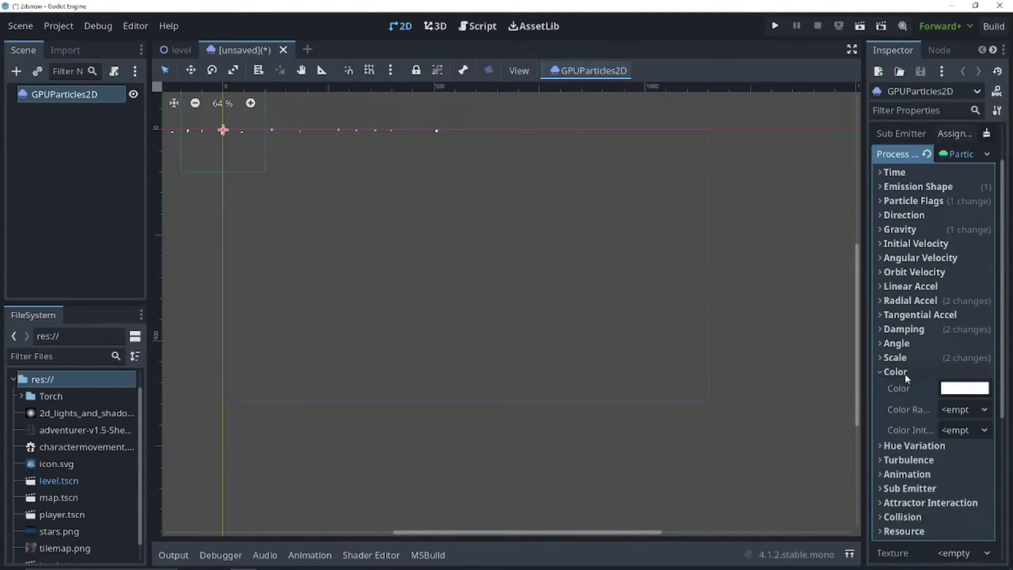
left_click(964, 409)
left_click(931, 430)
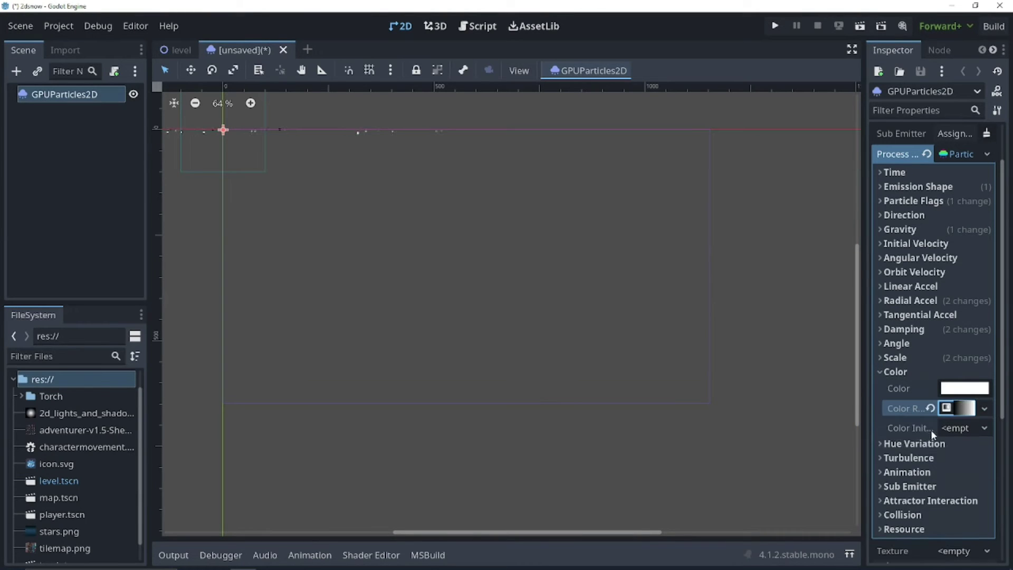
left_click(964, 409)
left_click(963, 429)
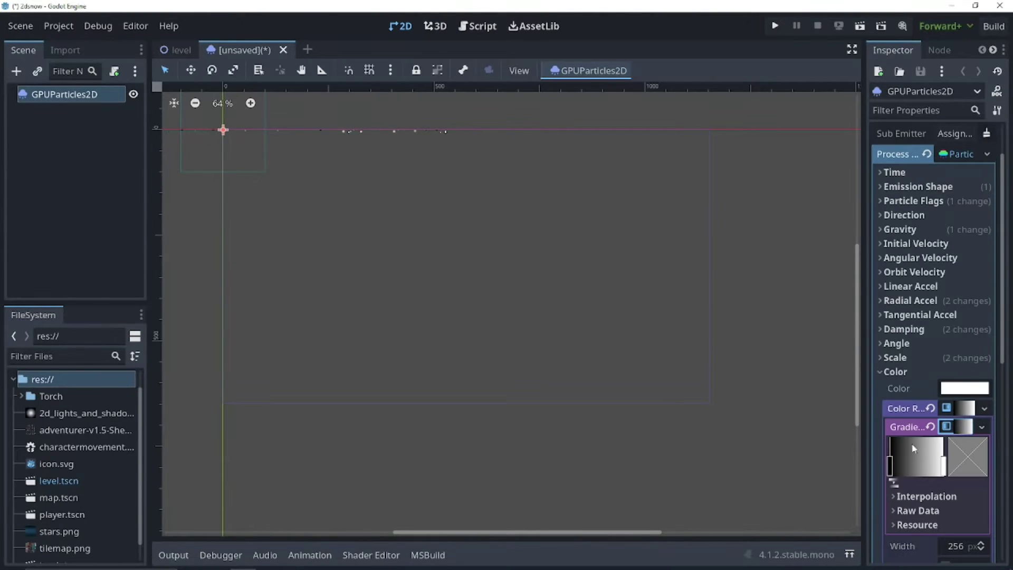
Step: Make the gradient start opaque white and end fully transparent
double_click(892, 467)
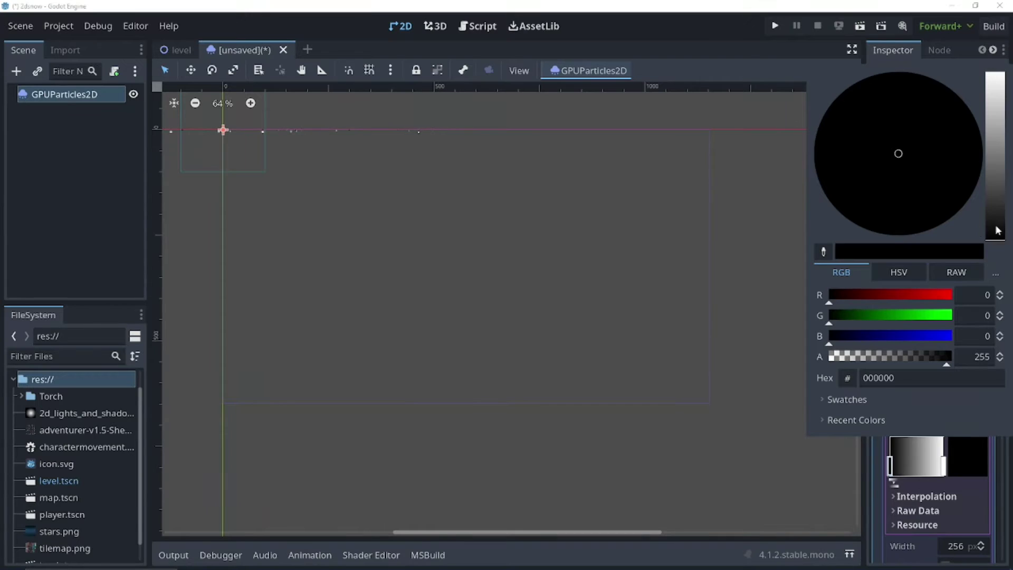
left_click_drag(995, 231, 995, 73)
left_click(948, 472)
double_click(944, 467)
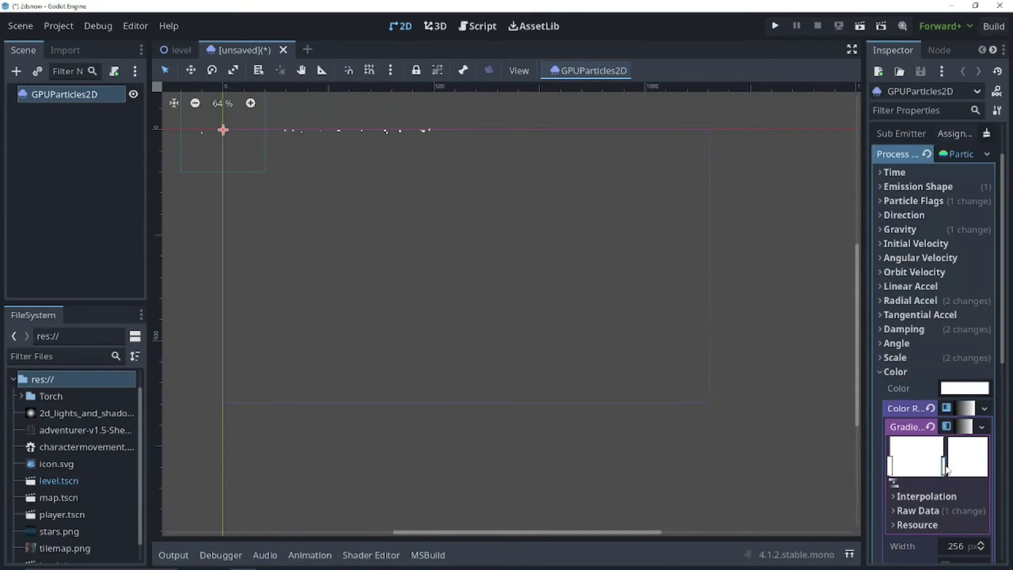
left_click_drag(884, 361, 738, 310)
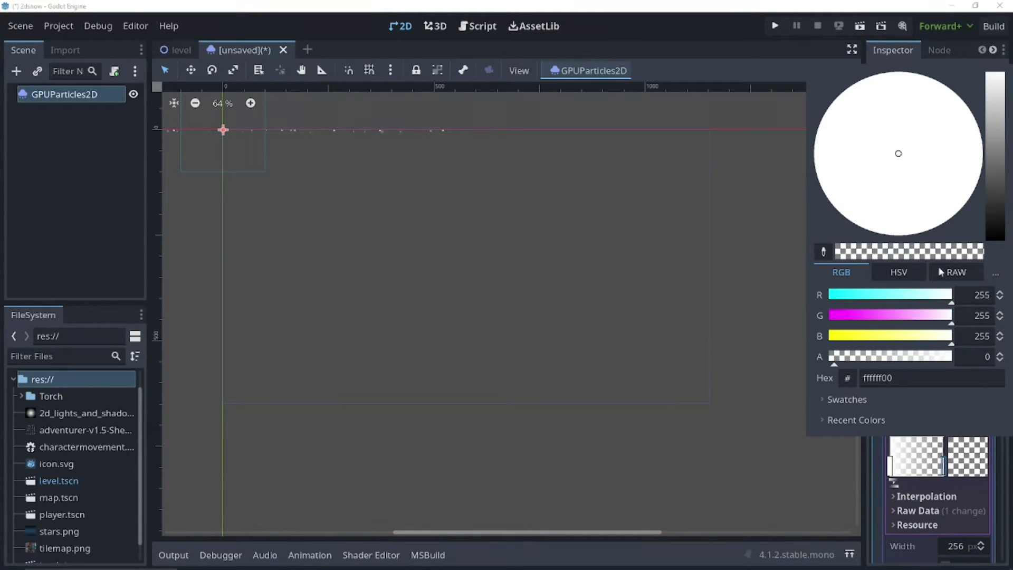
left_click(882, 480)
left_click(895, 371)
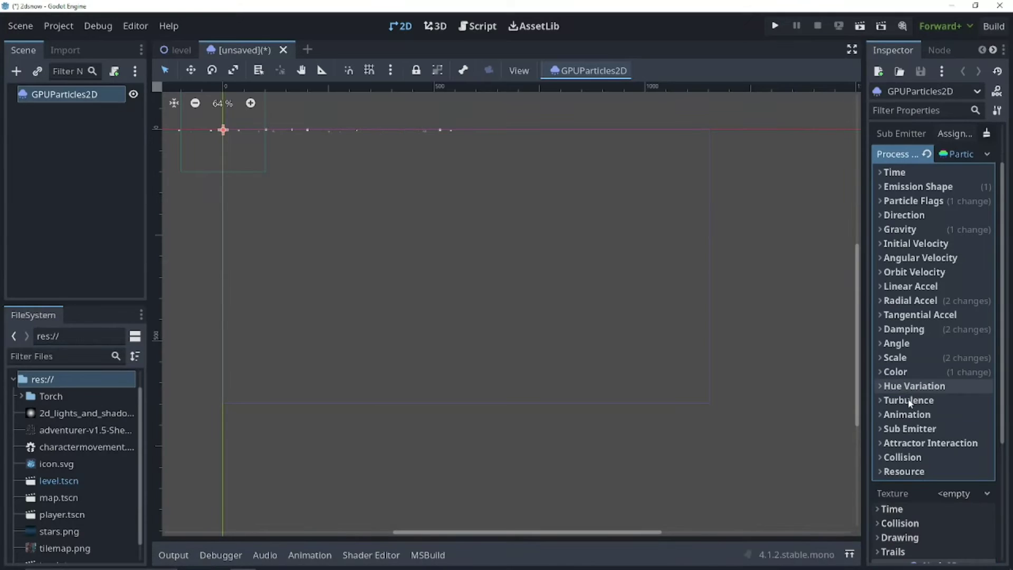
Step: Set rigid collision with friction 1 and a 20-second particle lifetime
left_click(911, 458)
left_click(959, 474)
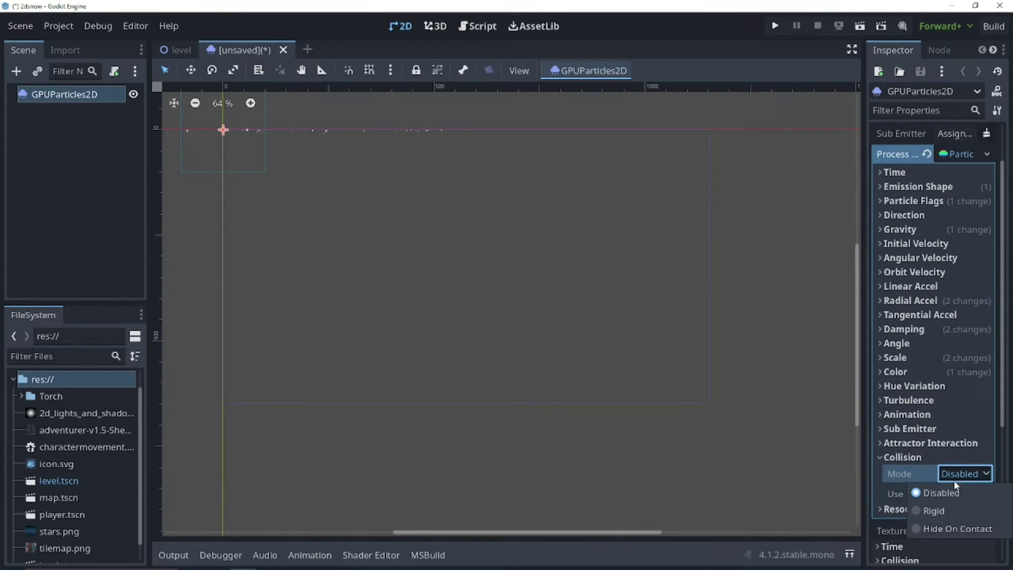
left_click(938, 512)
scroll(941, 476, "down", 1)
left_click(964, 435)
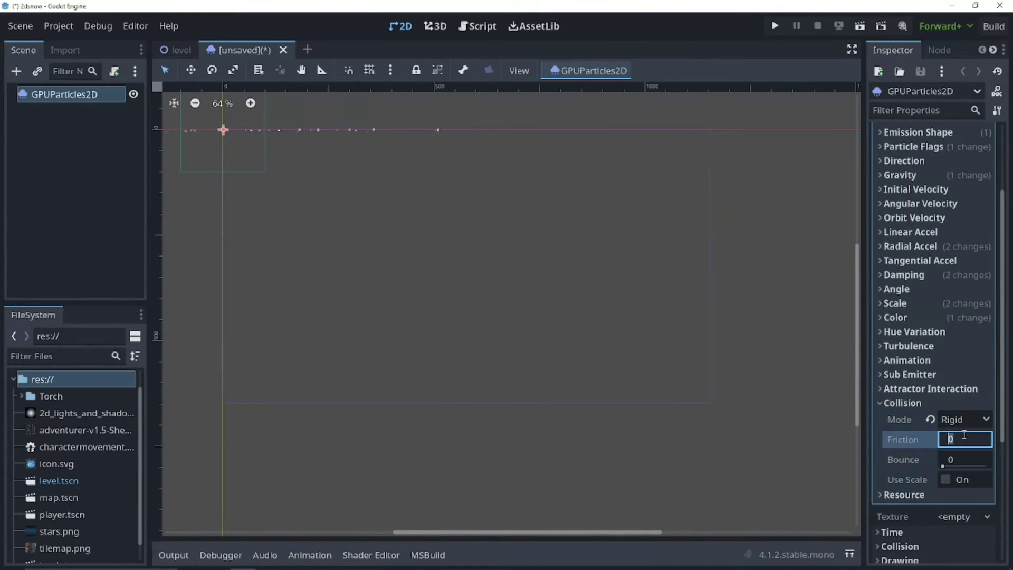
scroll(964, 434, "down", 1)
scroll(942, 447, "down", 1)
left_click(910, 424)
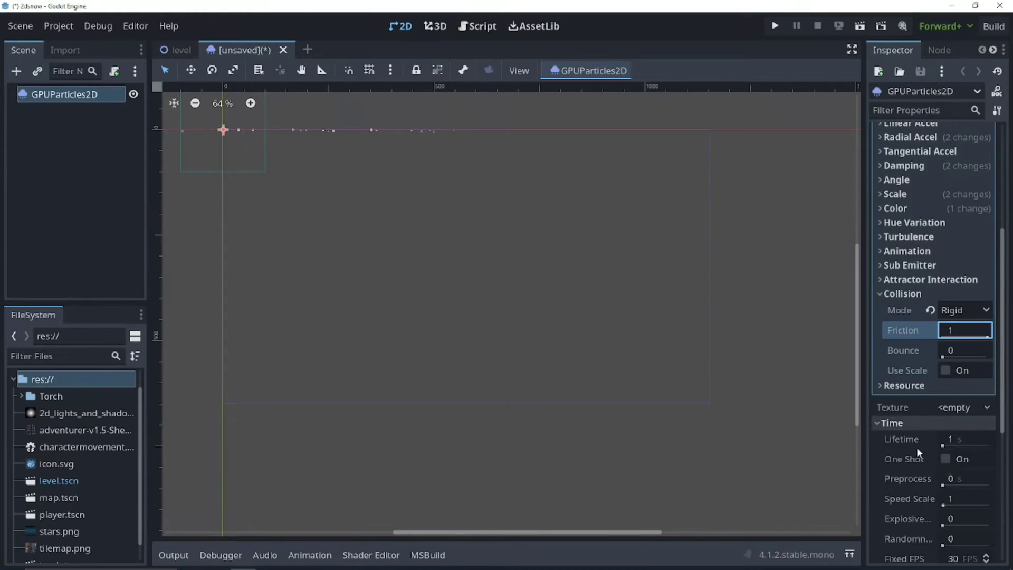
left_click(966, 438)
type("20")
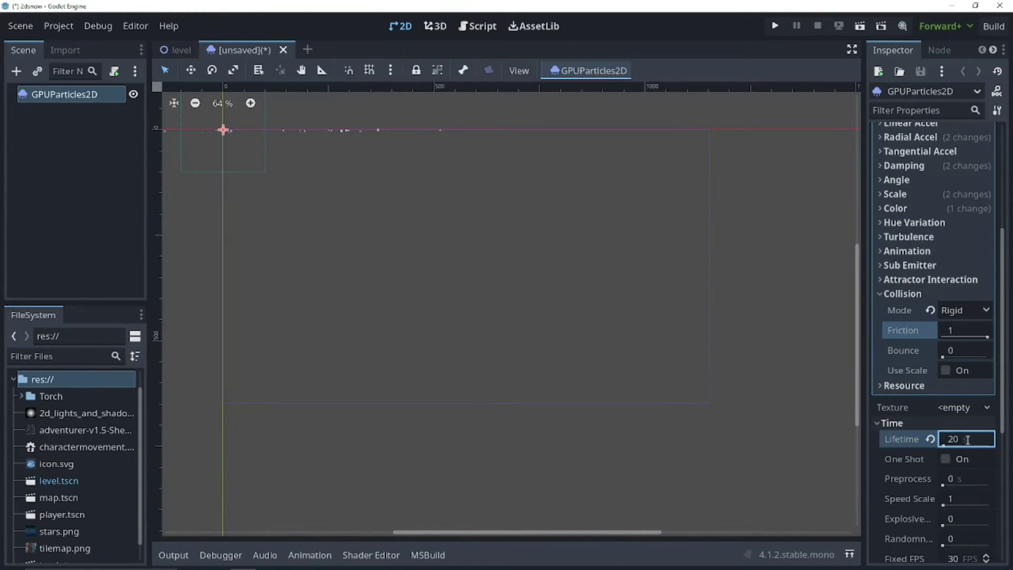
left_click(309, 111)
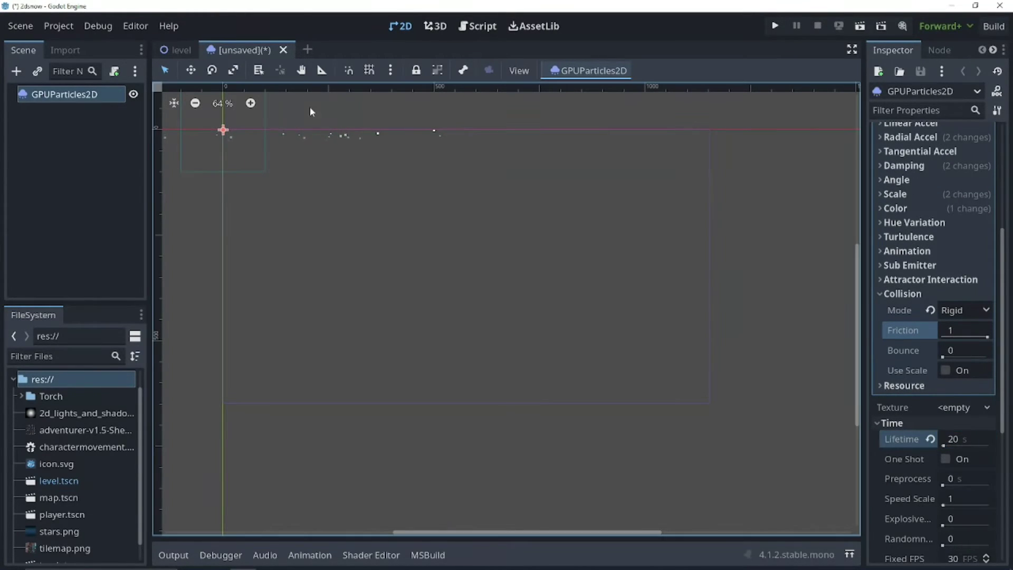
Step: Rename the node SnowGenerator and save it as snow_generator.tscn
double_click(66, 95)
type("SnowGen")
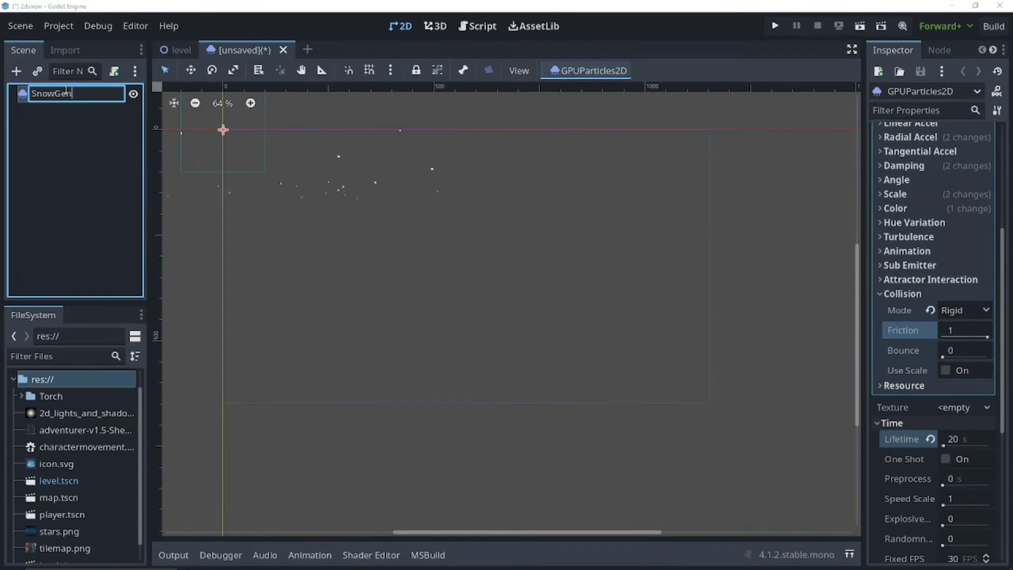
type("erato")
key("Return")
key("ctrl+s")
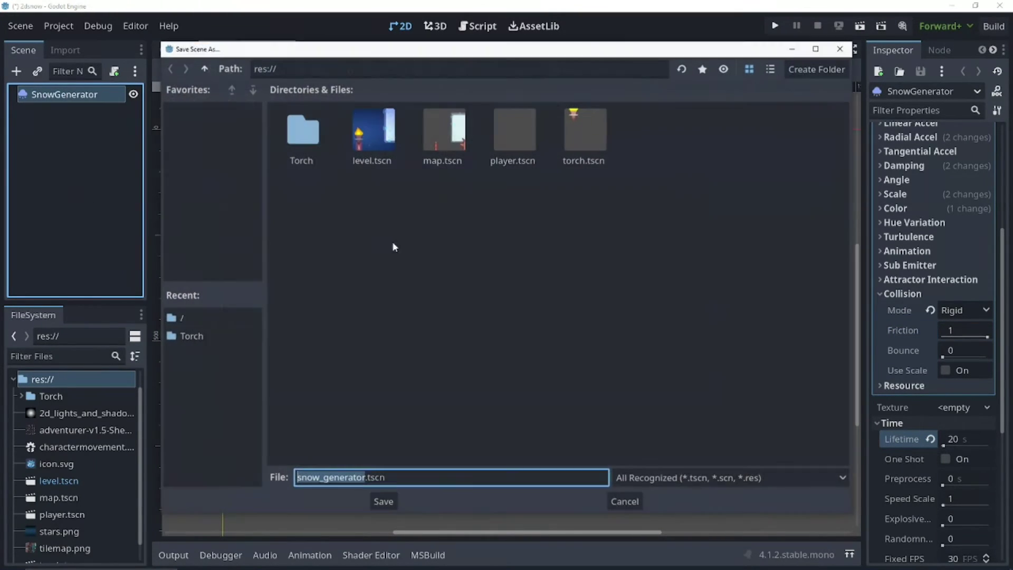
left_click(383, 502)
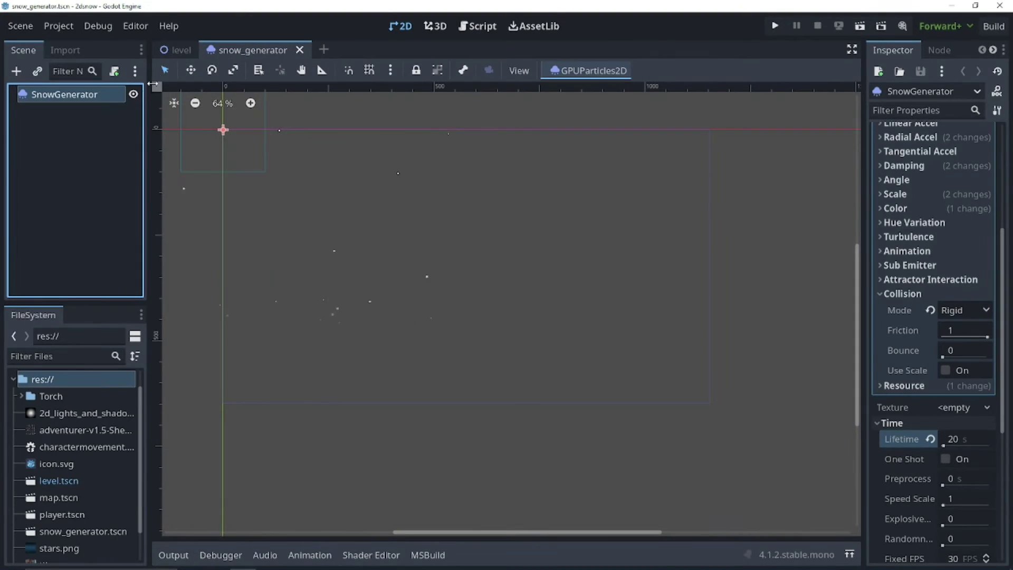
Step: Position the SnowGenerator in the level just above its top middle
left_click(176, 48)
scroll(74, 438, "down", 1)
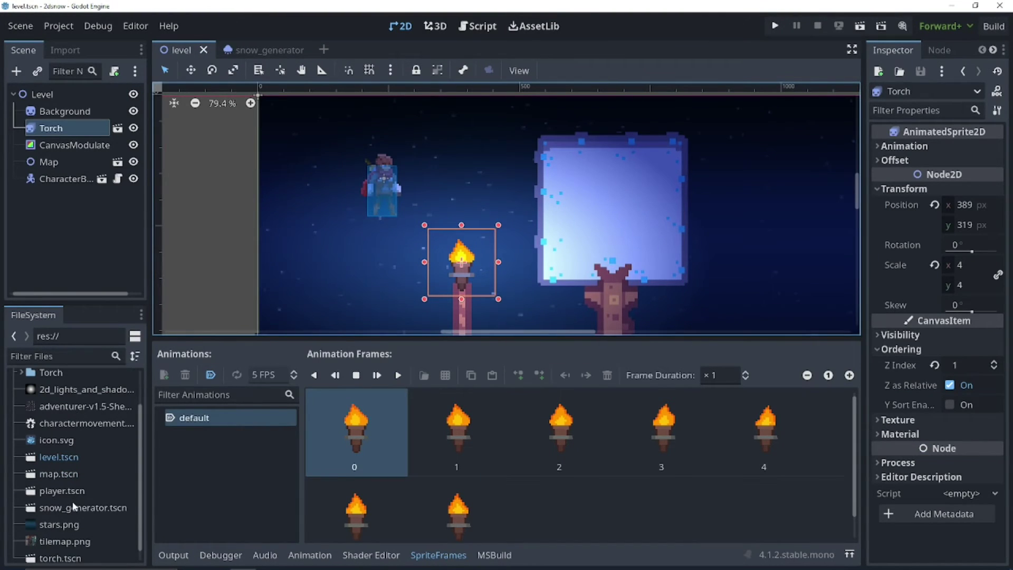
left_click_drag(74, 514, 46, 94)
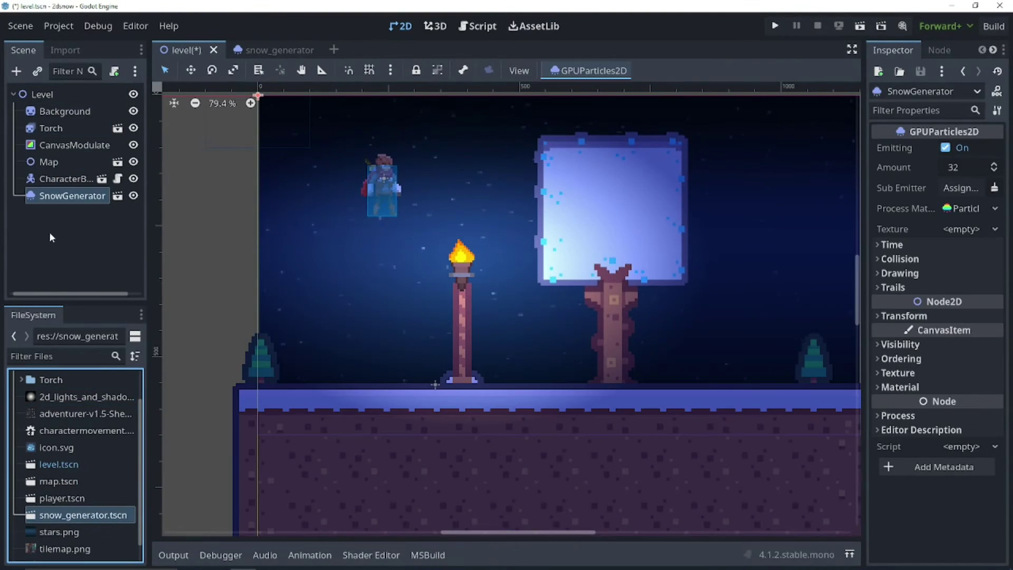
scroll(360, 161, "down", 2)
scroll(361, 146, "down", 1)
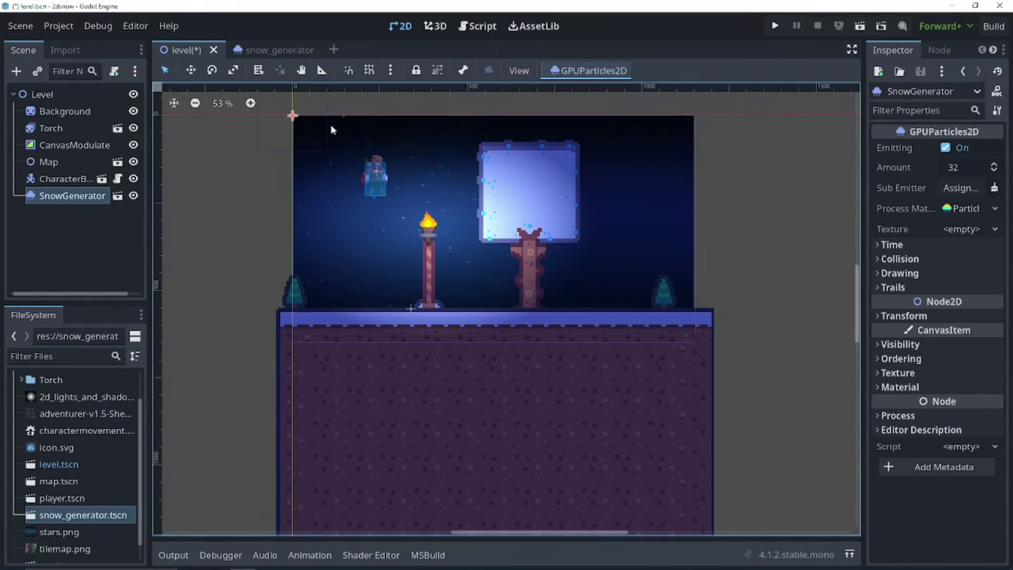
left_click(905, 316)
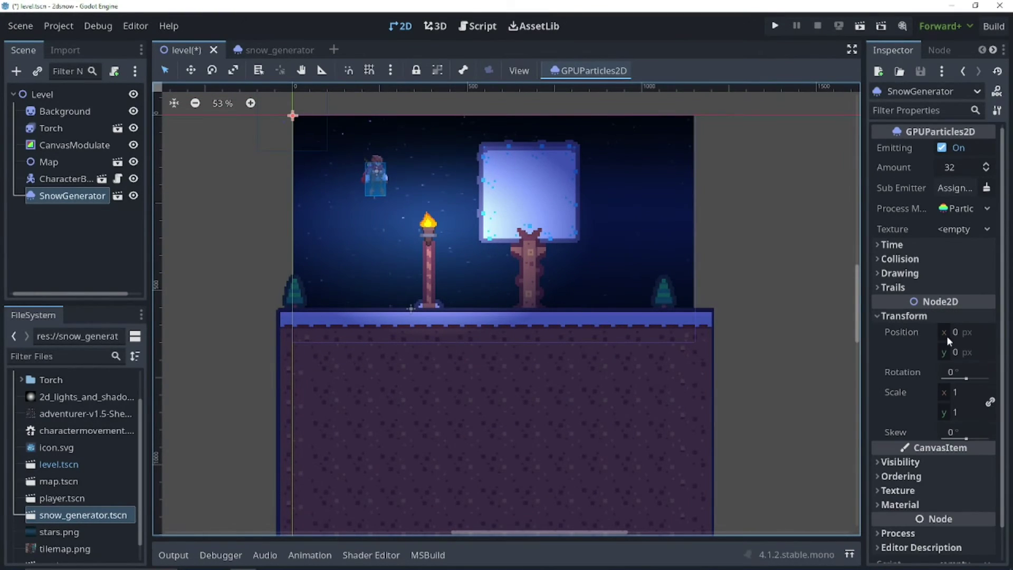
left_click_drag(948, 336, 965, 337)
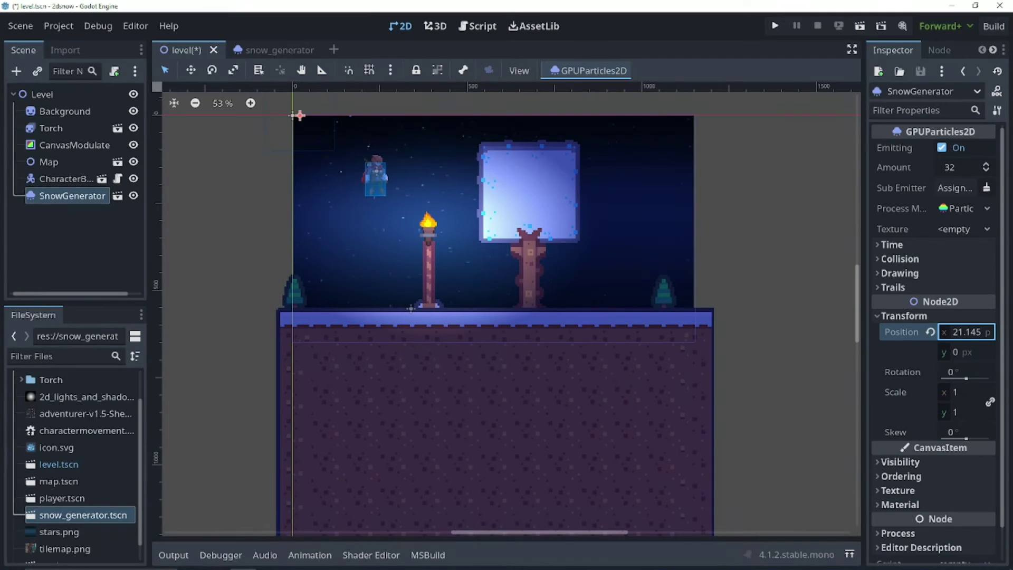
left_click_drag(303, 123, 473, 116)
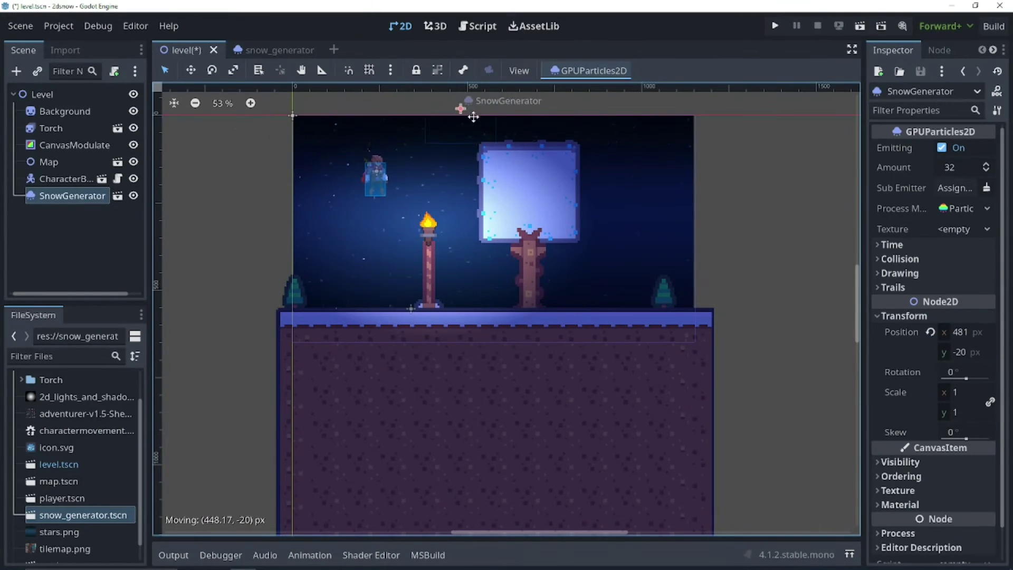
left_click_drag(473, 117, 473, 125)
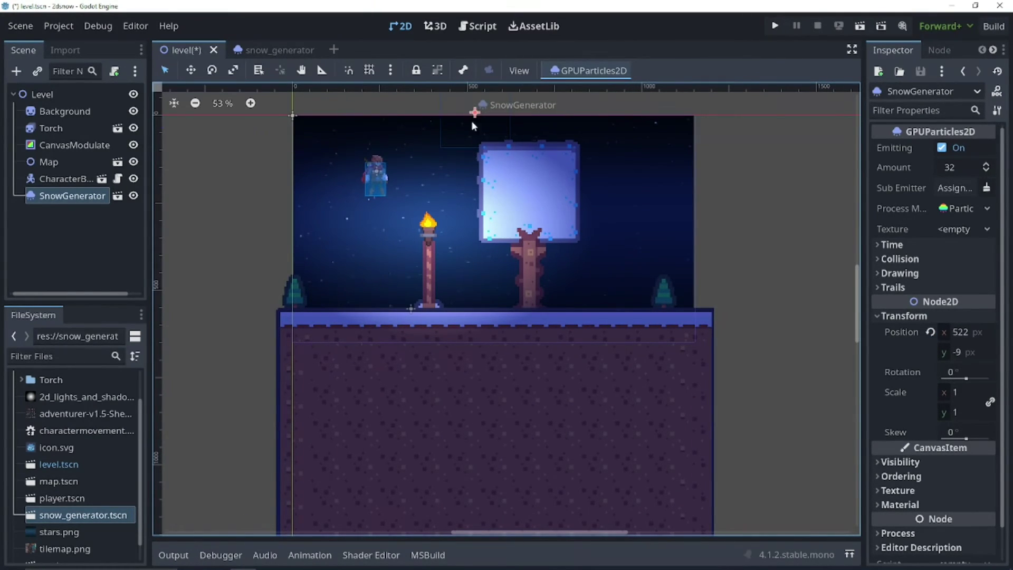
scroll(410, 185, "up", 2)
scroll(455, 232, "down", 1)
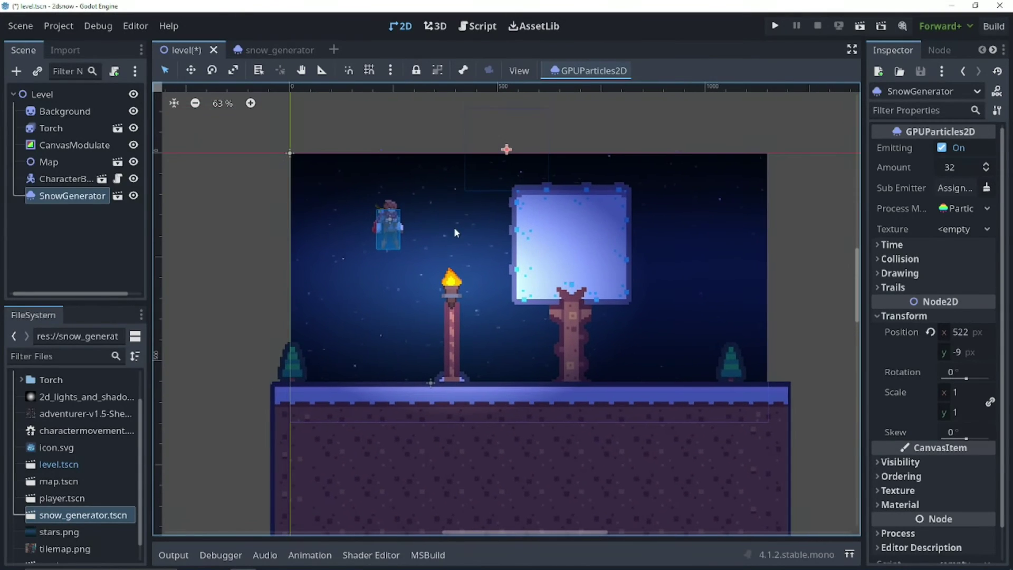
Step: Add a LightOccluder2D child node under Level
right_click(60, 95)
left_click(99, 106)
type("light")
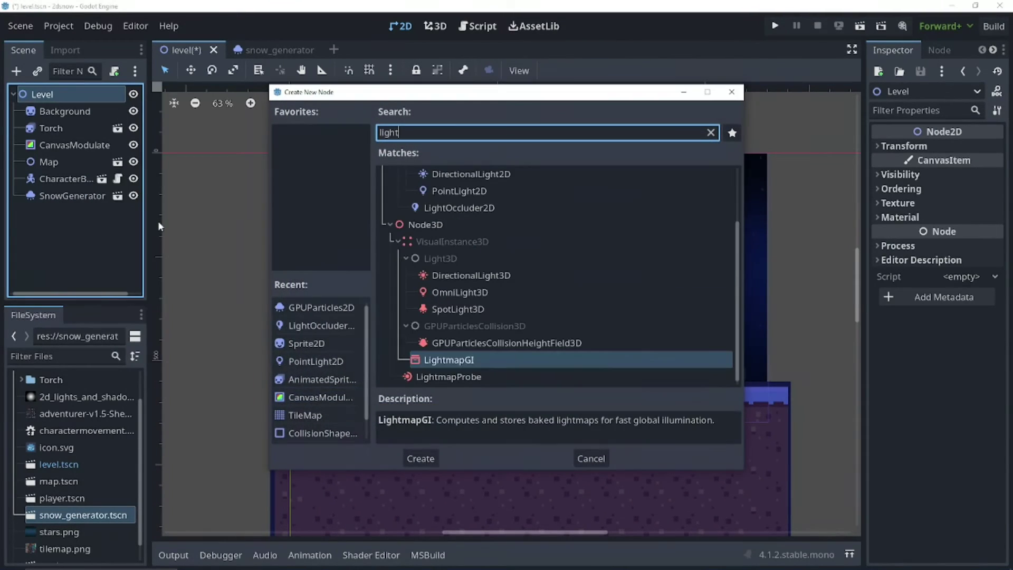
type("oc")
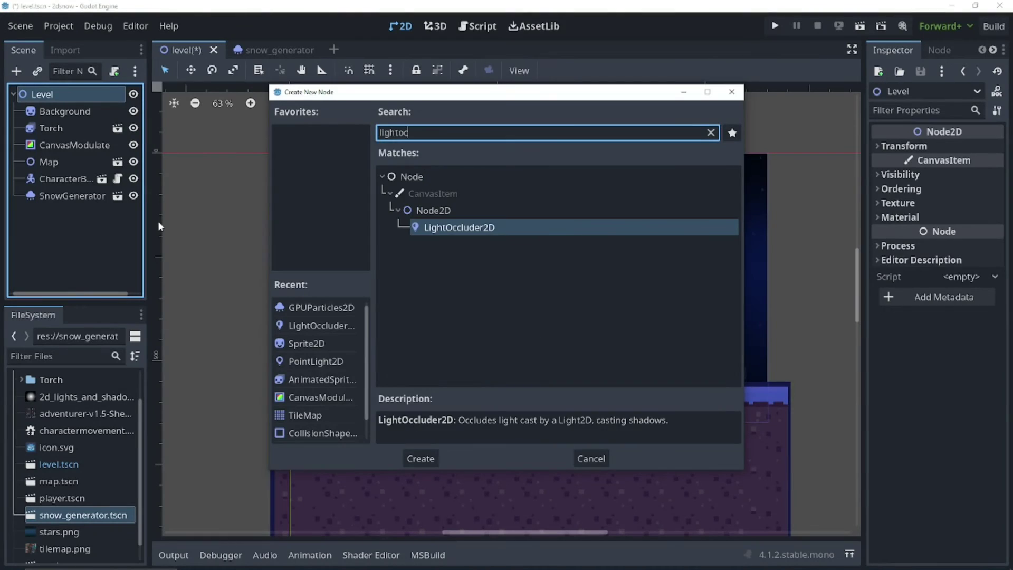
key("Return")
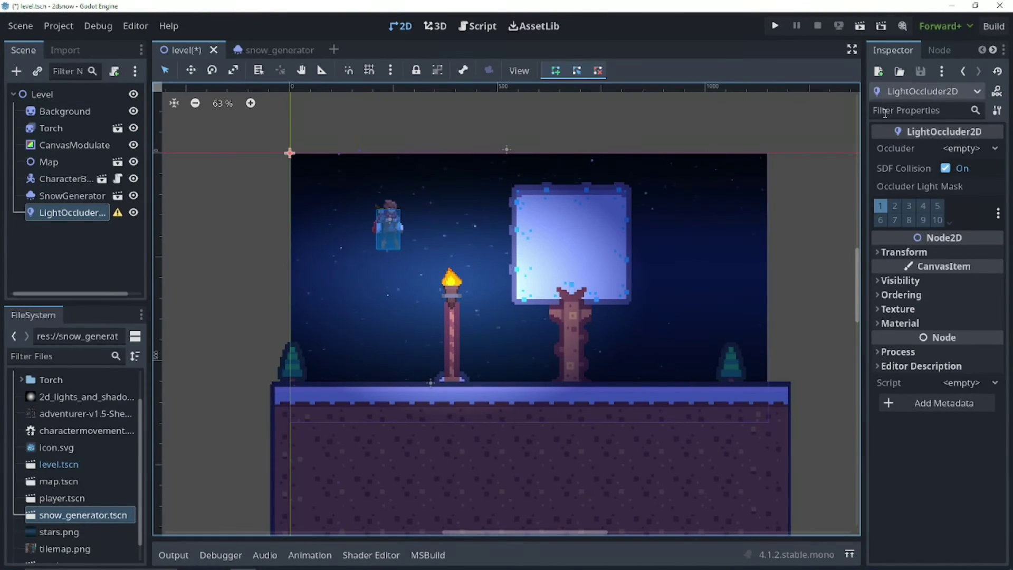
Step: Draw a closed four-point OccluderPolygon2D over the ground's upper band and save the level
left_click(967, 148)
left_click(954, 168)
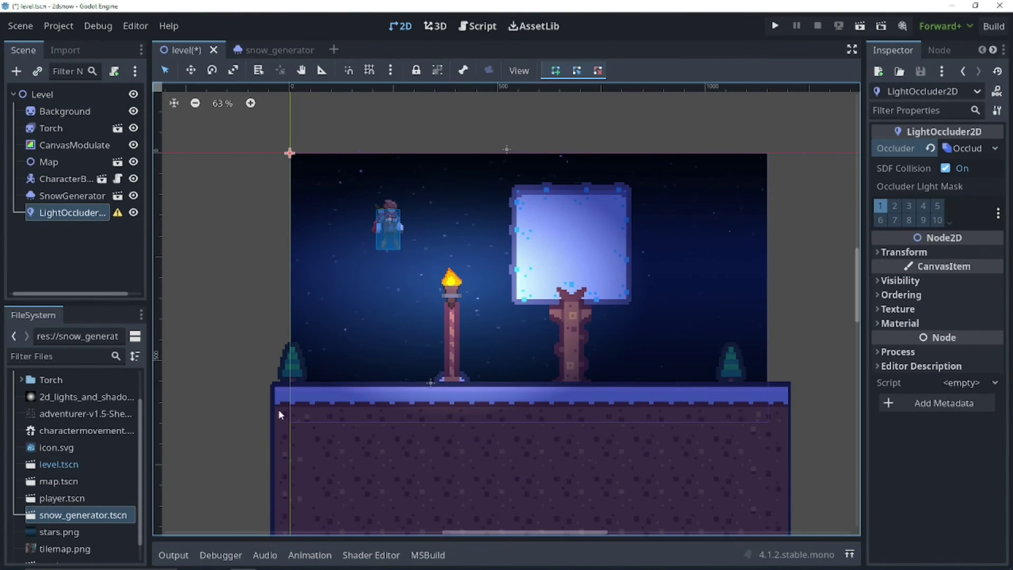
left_click(274, 383)
left_click(789, 381)
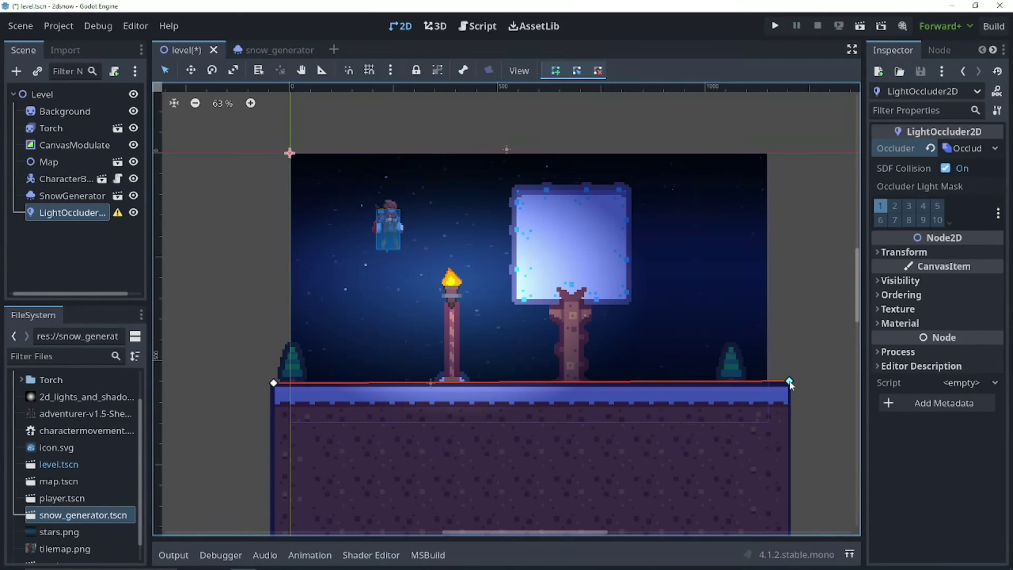
left_click(791, 468)
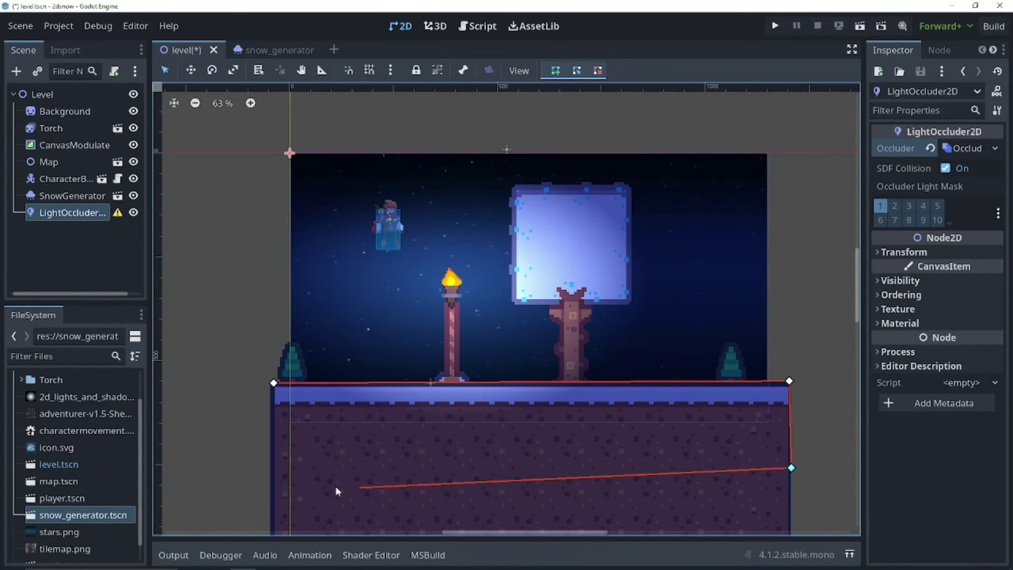
left_click(272, 482)
left_click(275, 385)
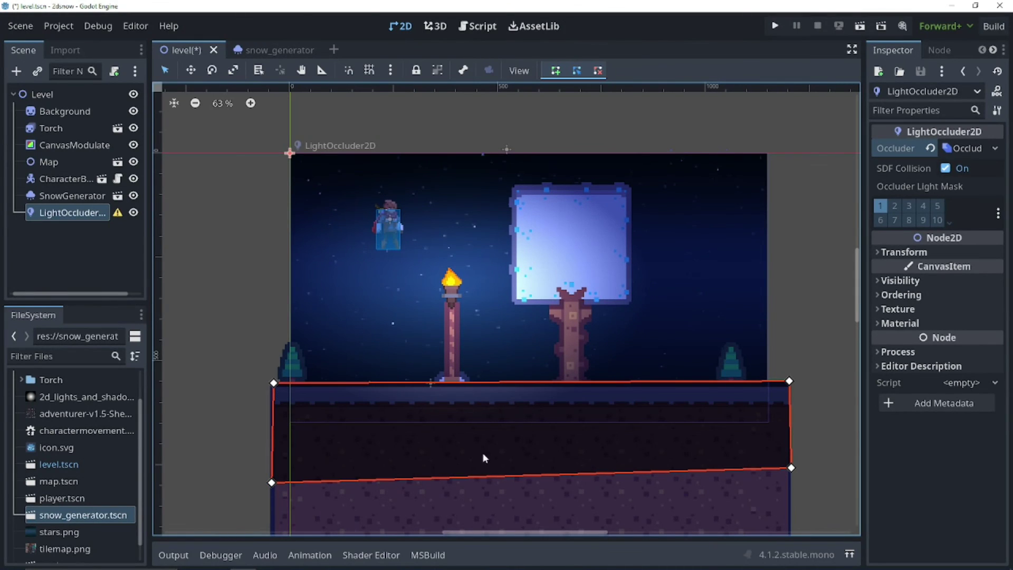
key("ctrl+s")
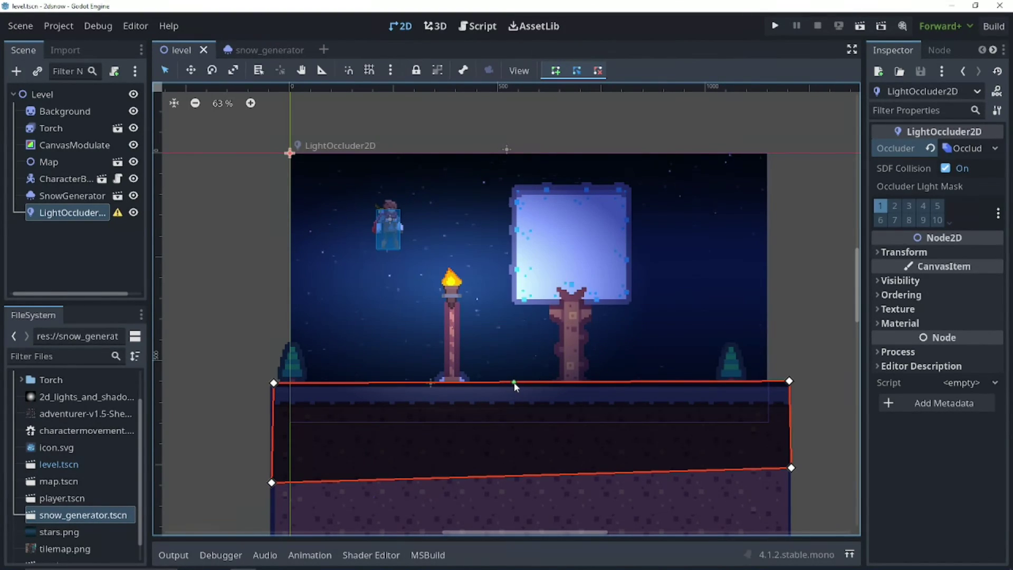
Step: Run the project to watch snow fall over the level
left_click(776, 26)
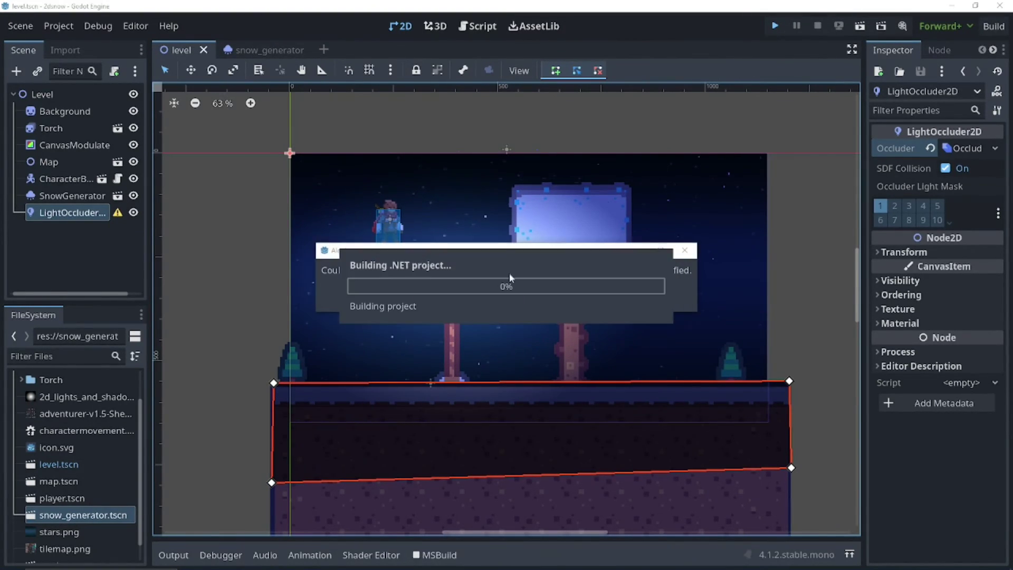